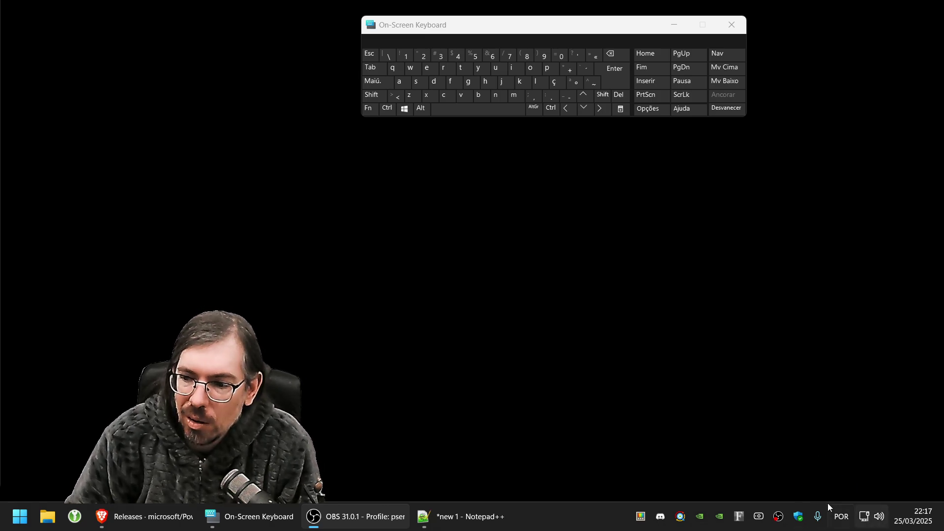
# Step: Show the keyboard layout list, close it, then reopen it with Portuguese (Portugal) active
pyautogui.click(842, 517)
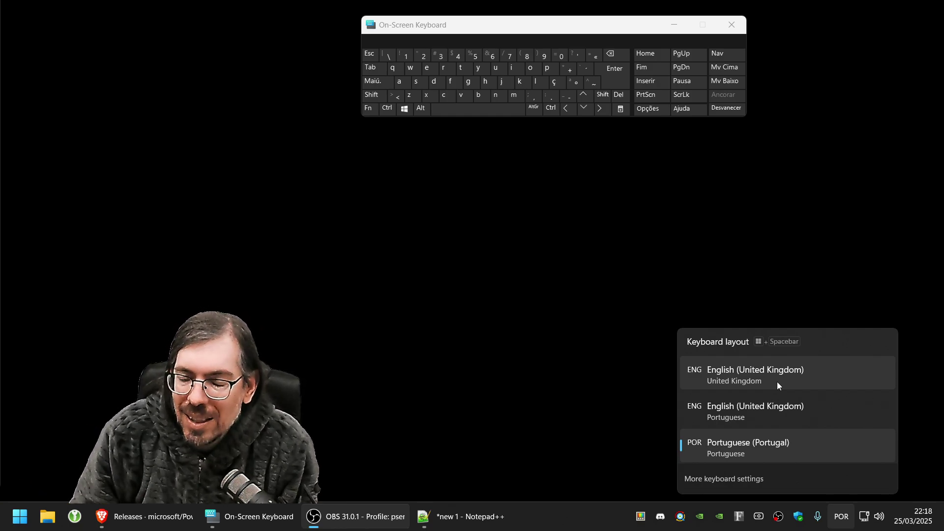
pyautogui.click(637, 395)
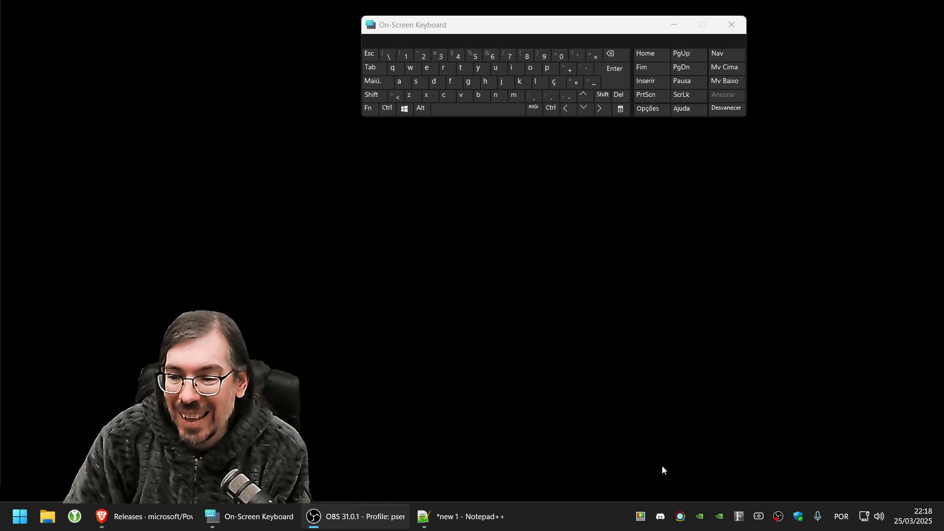
pyautogui.click(842, 516)
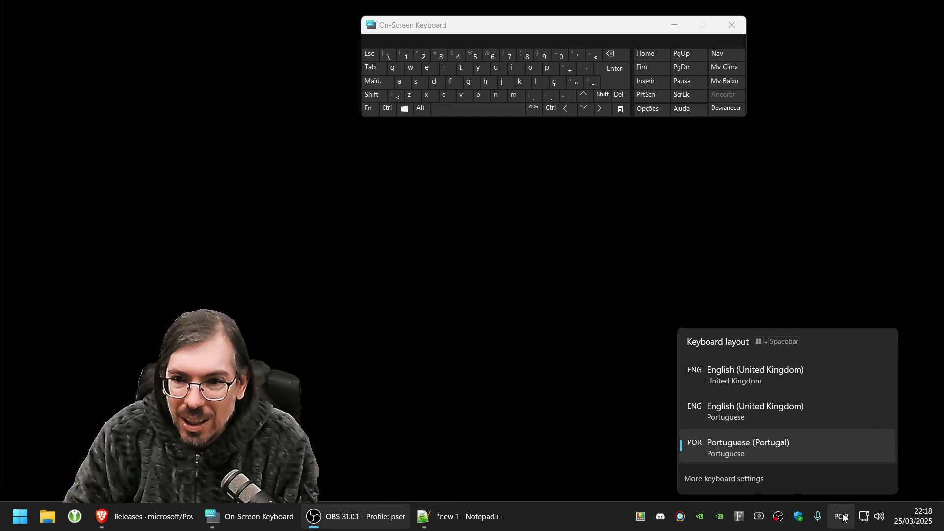
pyautogui.click(563, 331)
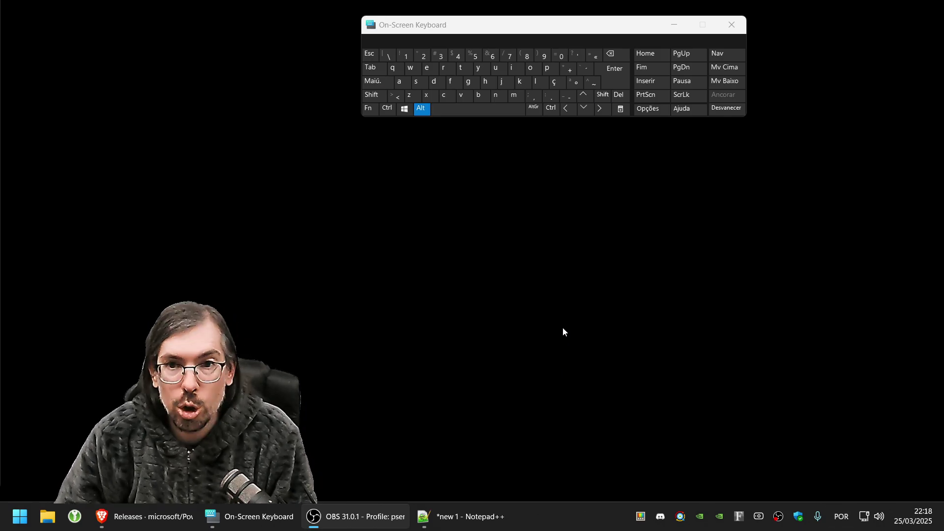
pyautogui.hotkey('alt', 'shift')
pyautogui.hotkey('alt', 'shift')
pyautogui.hotkey('alt', 'shift')
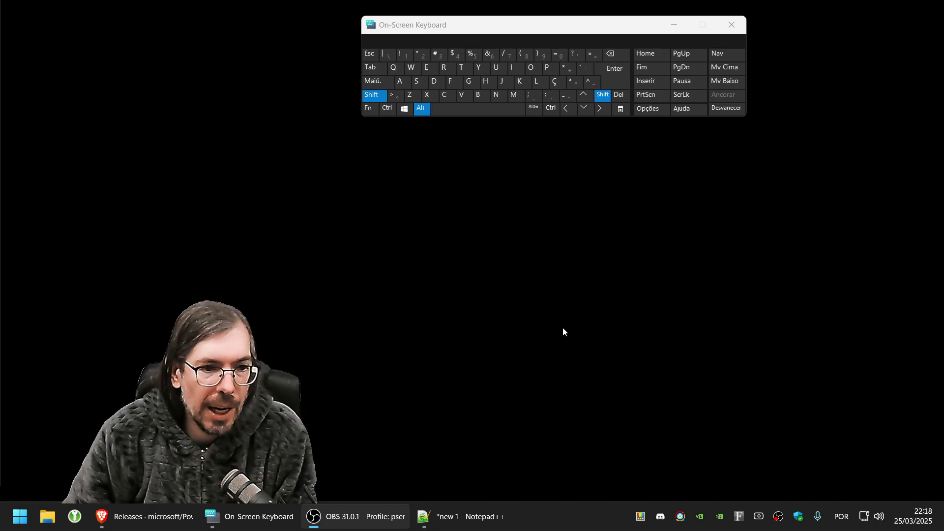
pyautogui.hotkey('alt', 'shift')
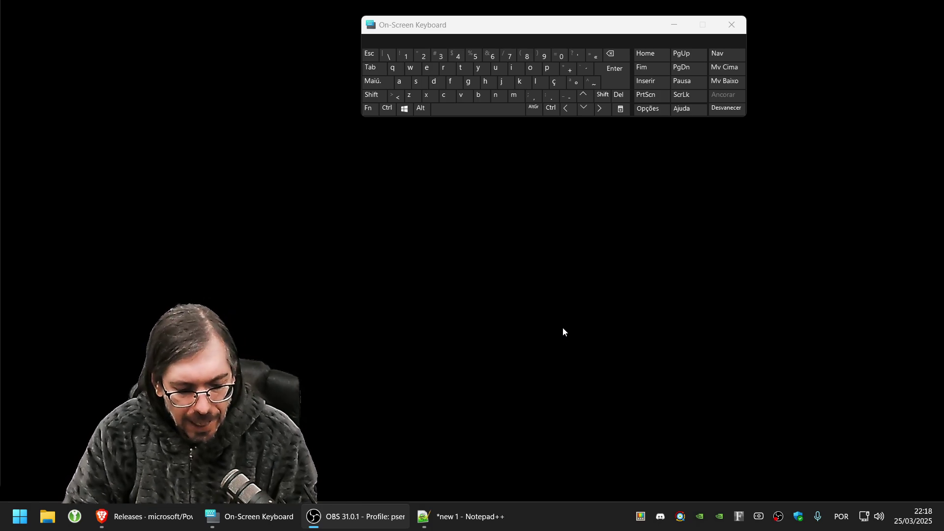
pyautogui.press('super+space')
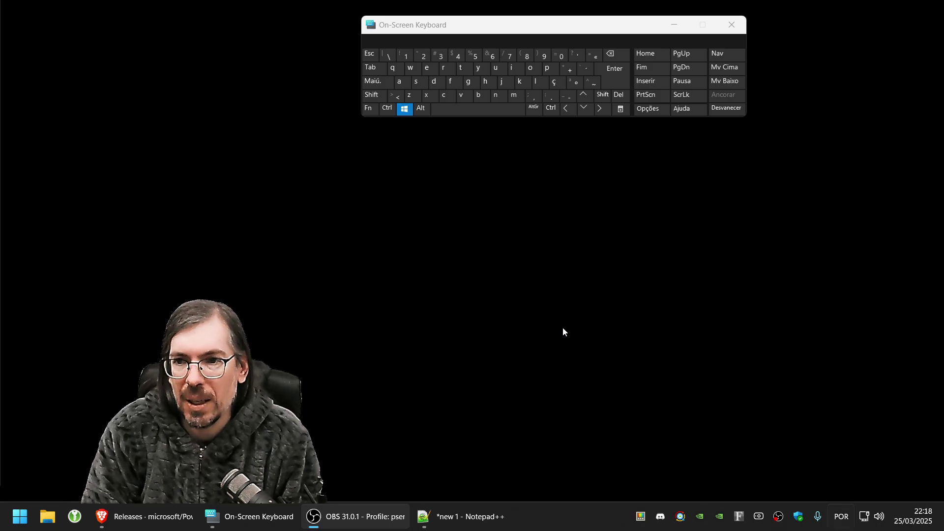
pyautogui.press('super+space')
pyautogui.press('super+space')
pyautogui.press('super+space')
pyautogui.press('super+space')
pyautogui.press('super+space')
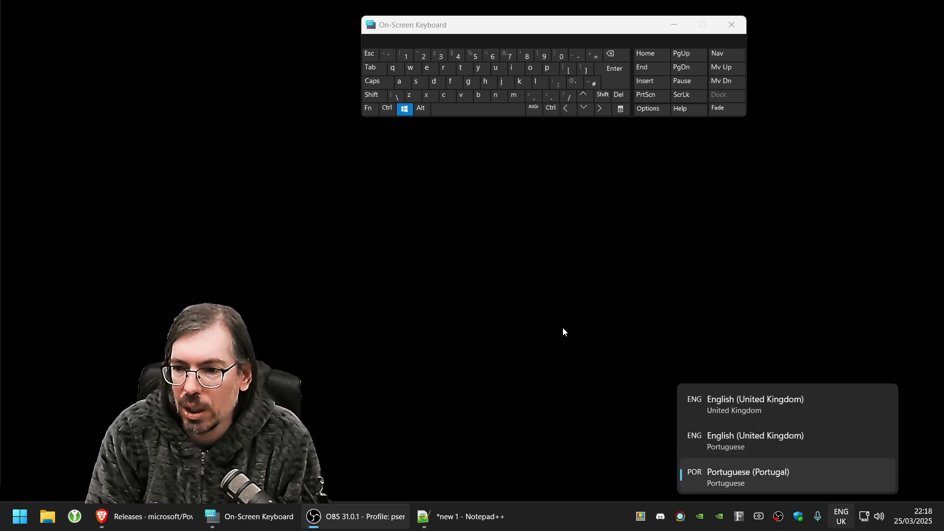
pyautogui.press('super+space')
pyautogui.press('super+space')
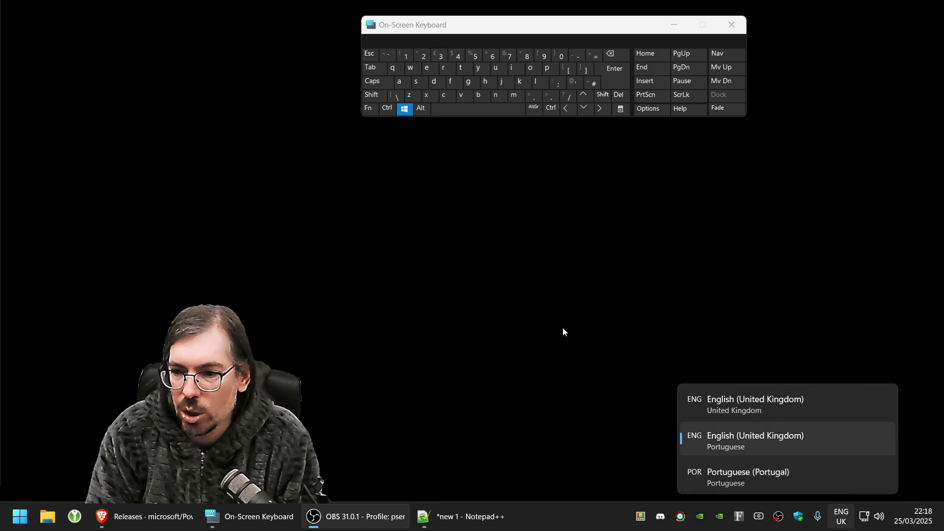
pyautogui.press('super+space')
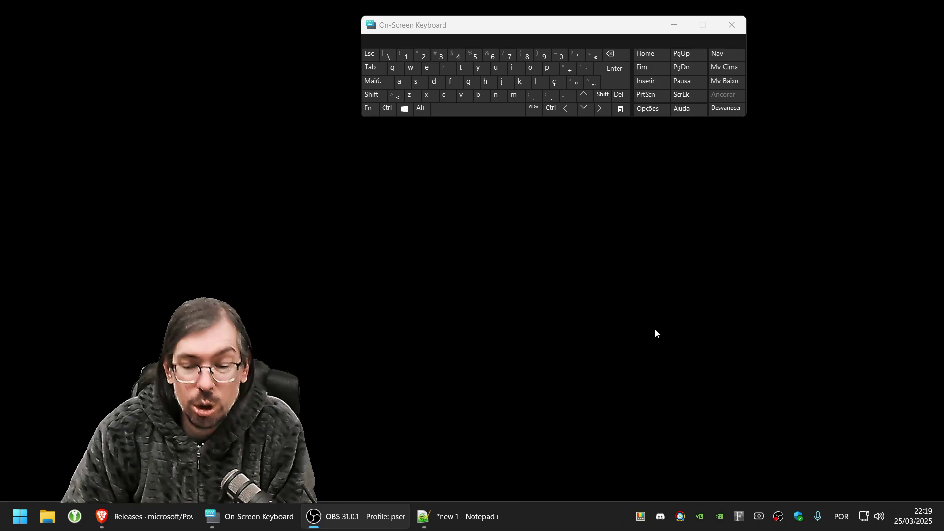
# Step: Go from the layout list to Typing > Advanced keyboard settings > Input language hot keys
pyautogui.click(841, 518)
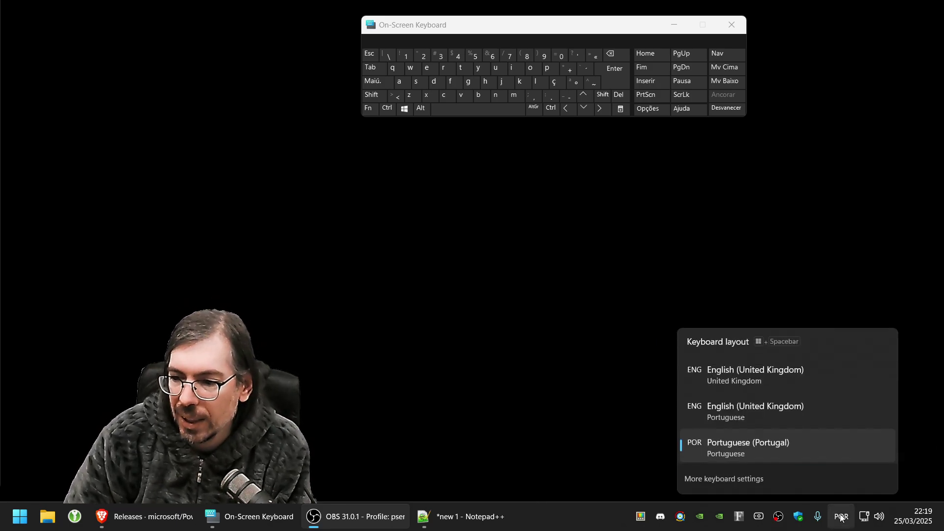
pyautogui.click(746, 479)
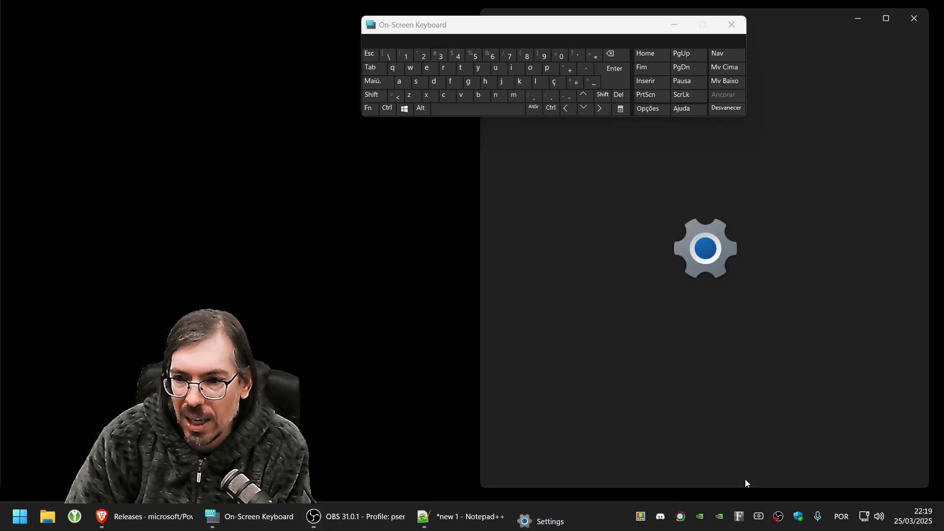
pyautogui.scroll(-3, 635, 256)
pyautogui.scroll(-2, 638, 260)
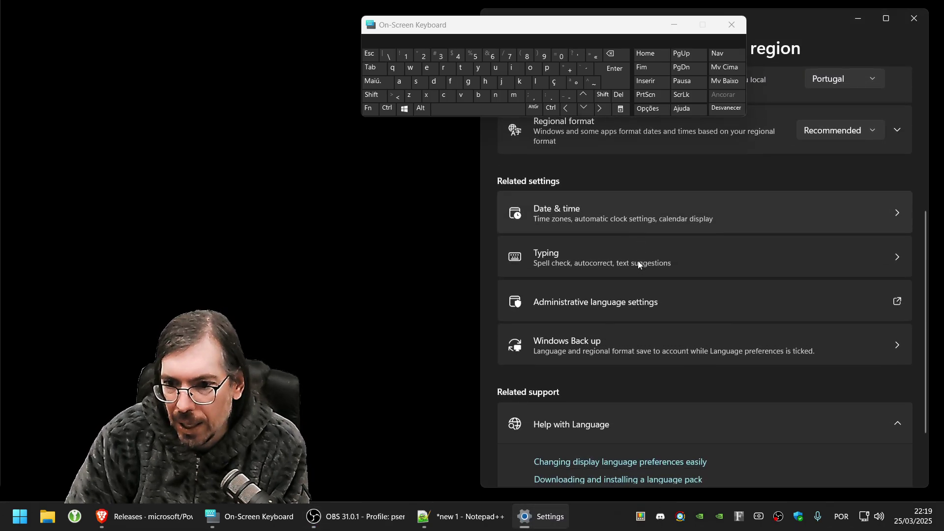
pyautogui.click(594, 263)
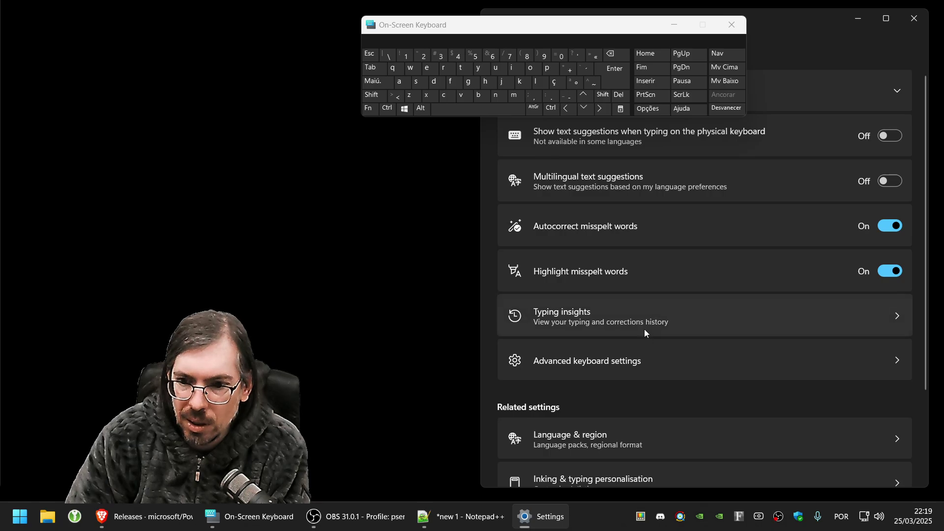
pyautogui.click(578, 361)
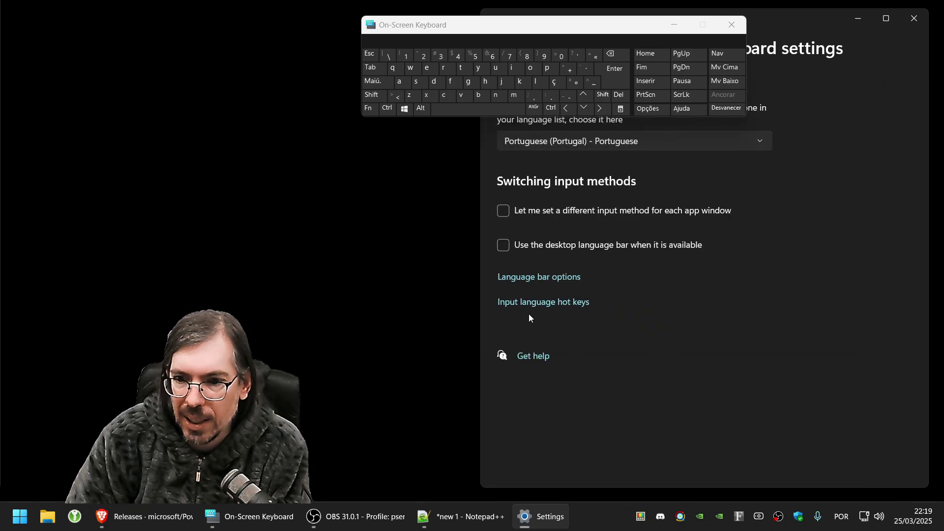
pyautogui.click(538, 304)
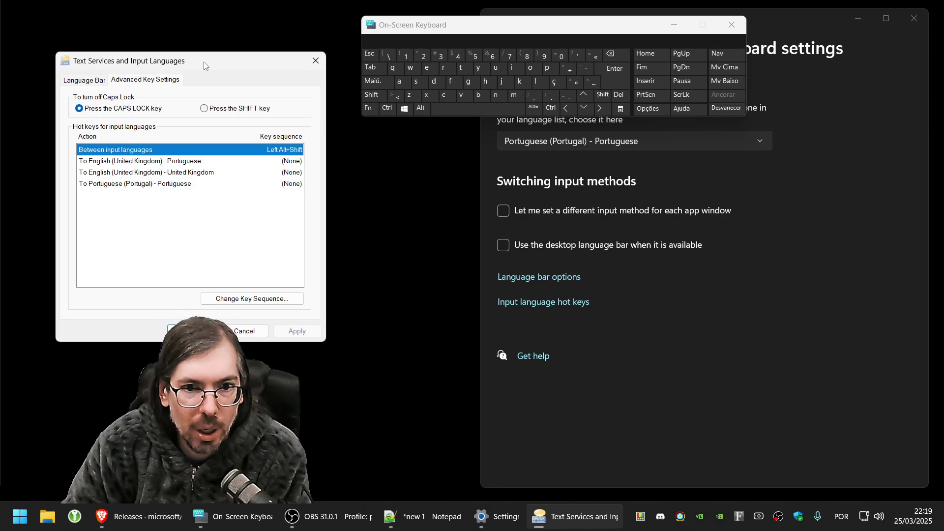
# Step: Set both input language and keyboard layout switching hot keys to Not Assigned and apply
pyautogui.click(248, 299)
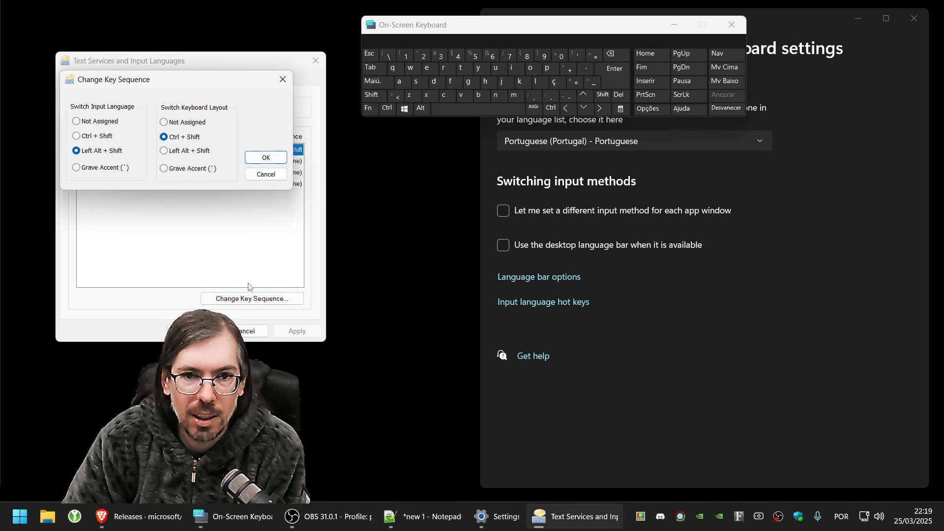
pyautogui.click(80, 122)
pyautogui.click(174, 123)
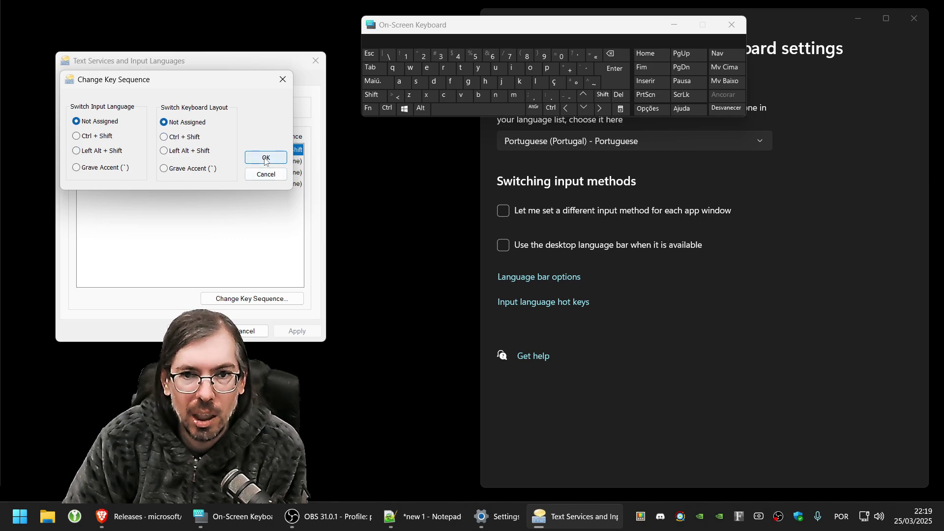
pyautogui.click(266, 158)
pyautogui.click(297, 332)
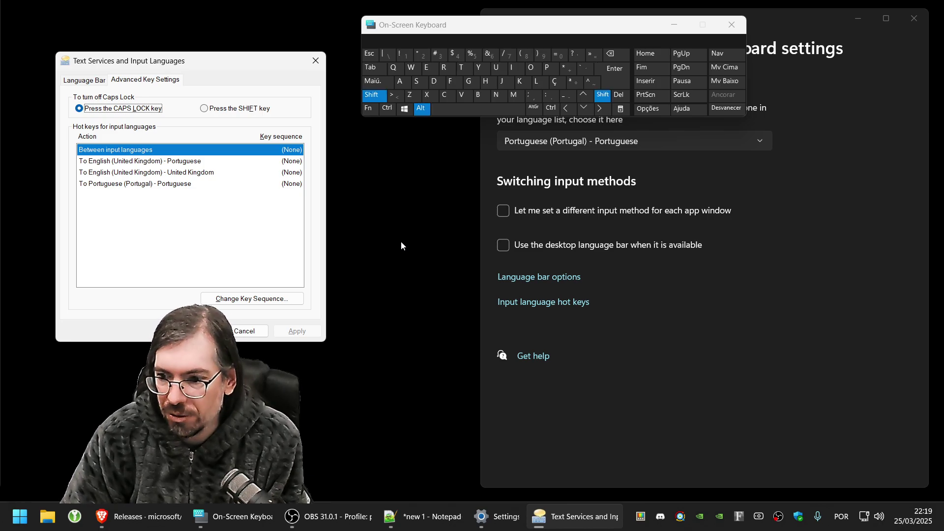
# Step: Test that Alt+Shift no longer switches languages while Win+Space still switches to English
pyautogui.hotkey('alt', 'shift')
pyautogui.press('shift')
pyautogui.press('alt')
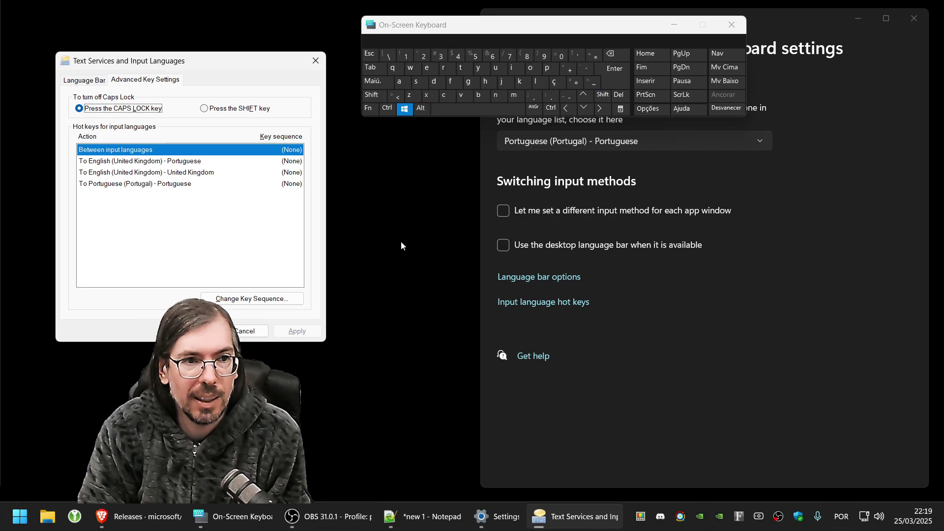
pyautogui.press('super+space')
pyautogui.press('super+space')
pyautogui.press('super+space')
pyautogui.press('super+space')
pyautogui.press('super+space')
pyautogui.press('super+space')
pyautogui.press('super+space')
pyautogui.press('super+space')
pyautogui.press('super+space')
pyautogui.press('super+space')
pyautogui.press('super+space')
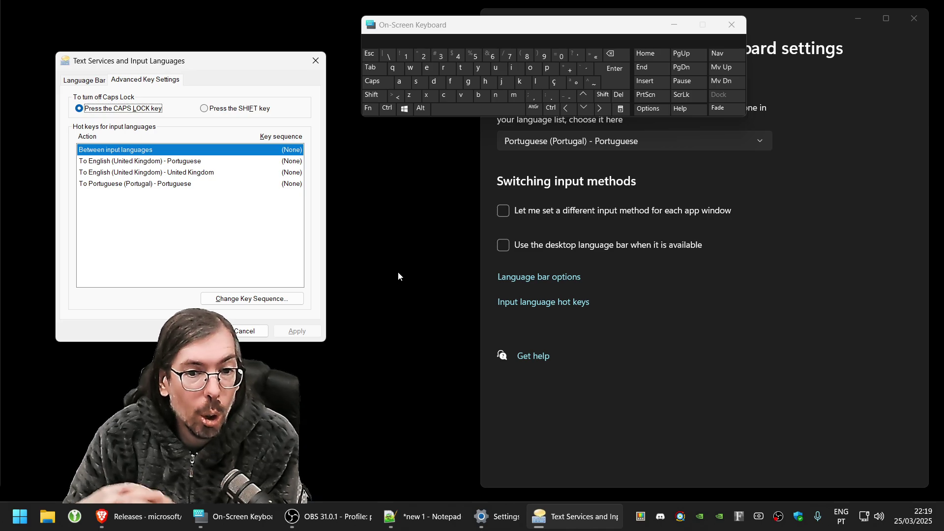
# Step: Bring Brave forward on the PowerToys GitHub Release v0.89.0 page
pyautogui.click(150, 528)
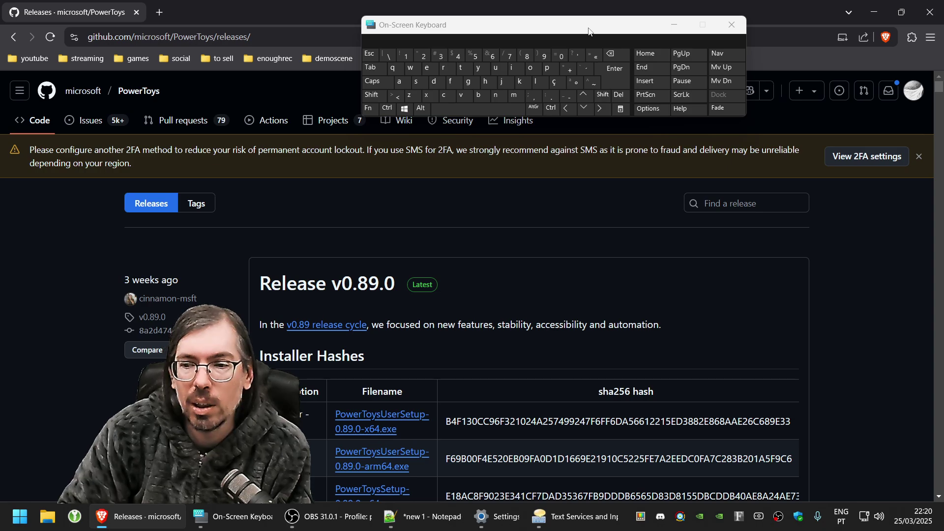
# Step: Open PowerToys Settings from the tray and close the Text Services and Input Languages dialog
pyautogui.click(640, 519)
pyautogui.click(741, 486)
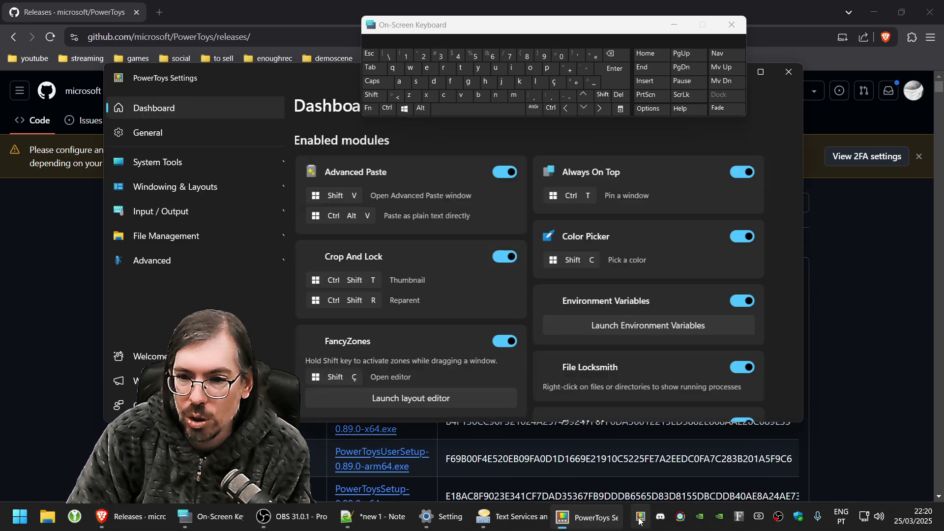
pyautogui.moveTo(237, 80); pyautogui.dragTo(229, 133)
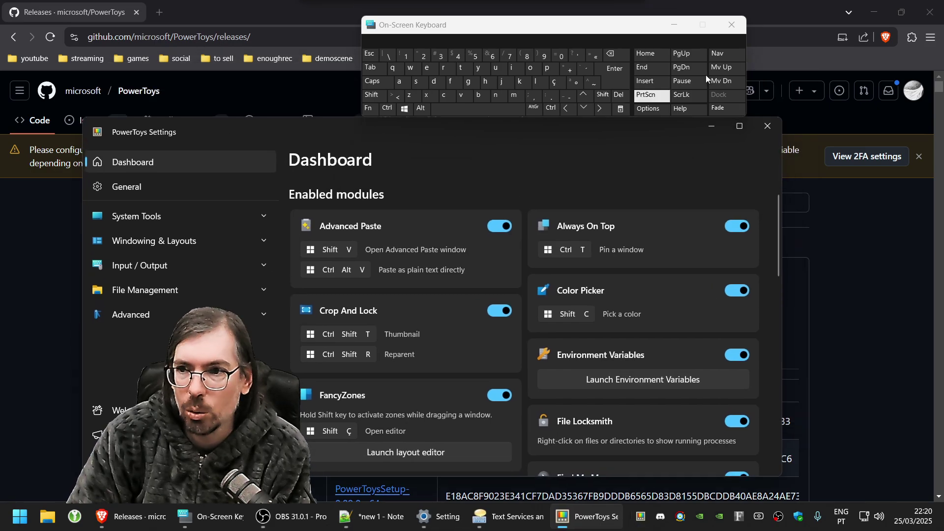
pyautogui.click(874, 12)
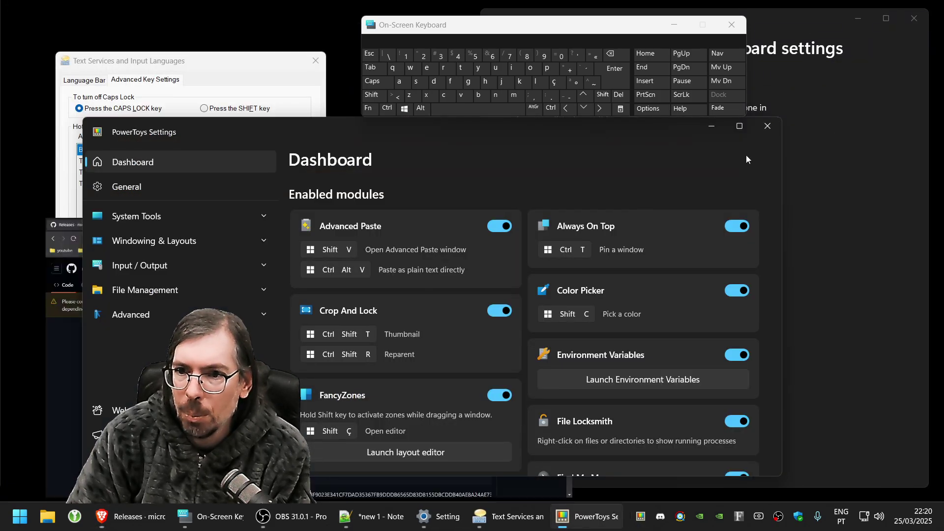
pyautogui.click(315, 61)
pyautogui.moveTo(352, 127); pyautogui.dragTo(359, 139)
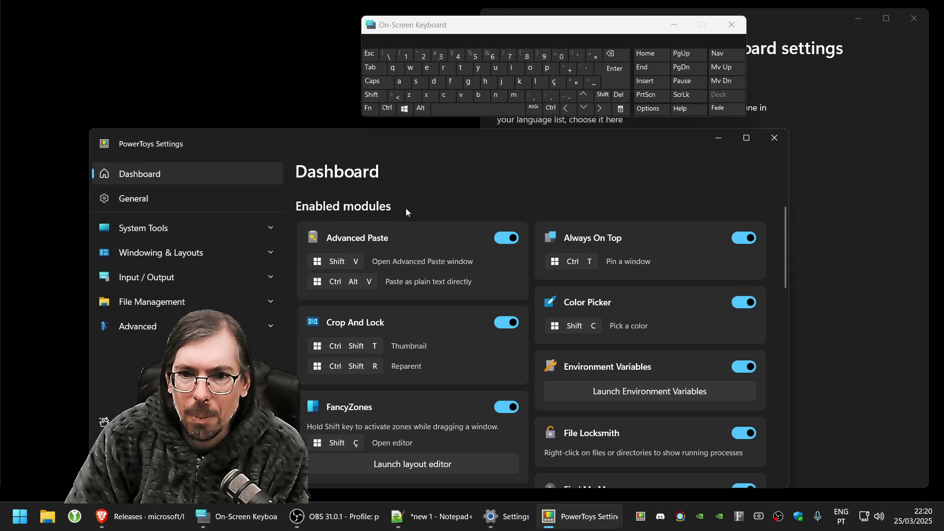
# Step: Go to Input / Output > Keyboard Manager and open the Remap shortcuts window
pyautogui.click(162, 280)
pyautogui.scroll(-1, 162, 280)
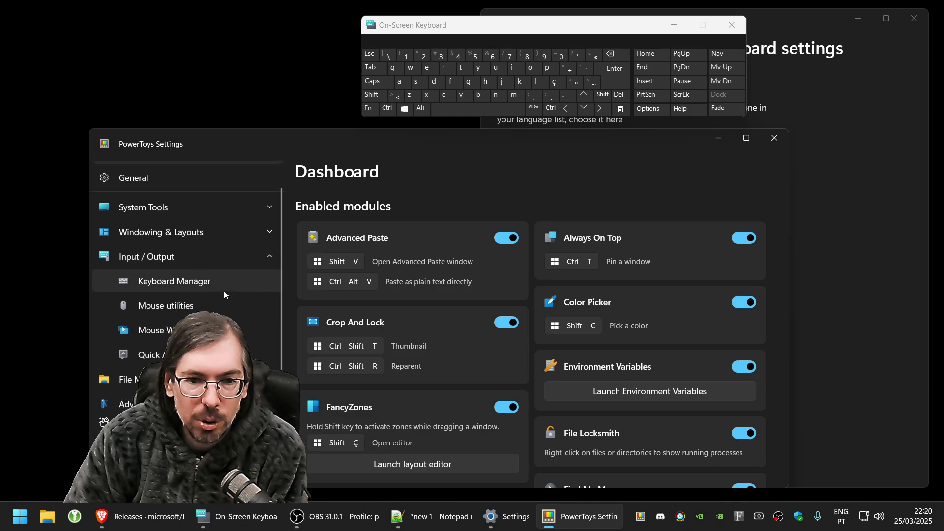
pyautogui.click(164, 280)
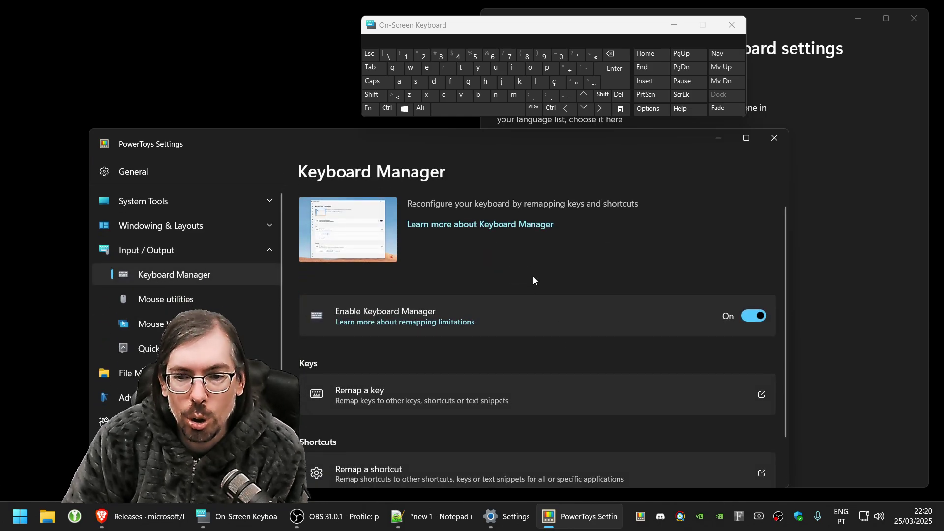
pyautogui.scroll(-2, 531, 275)
pyautogui.click(446, 430)
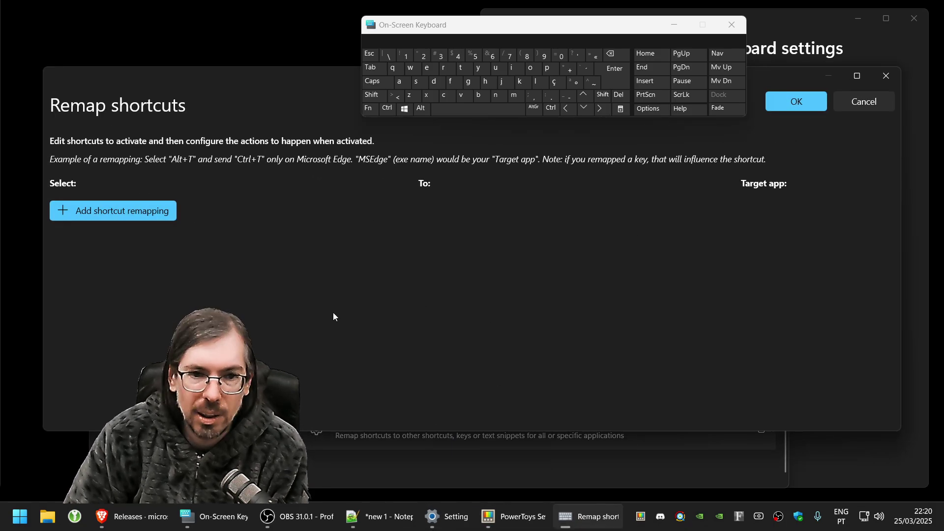
# Step: Add a shortcut remapping of Win+Space to Disable for all apps and click OK
pyautogui.click(124, 212)
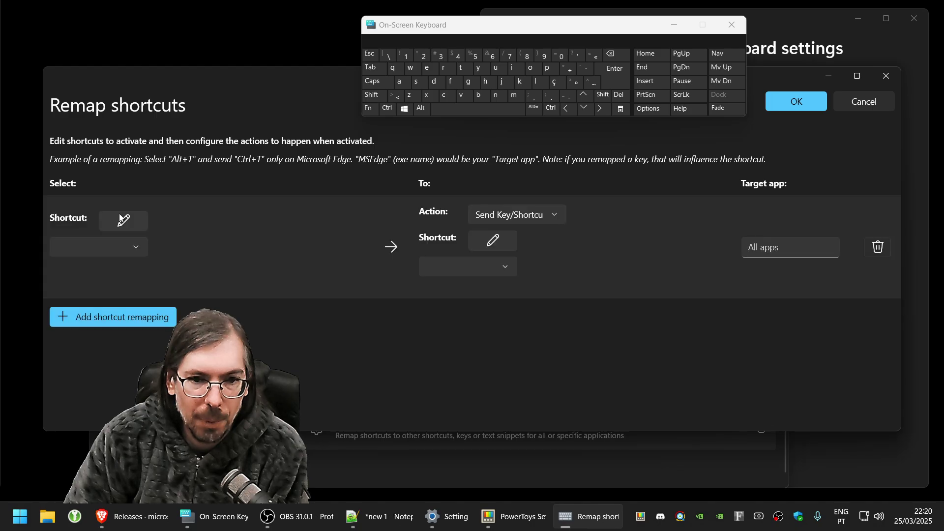
pyautogui.click(114, 247)
pyautogui.scroll(-10, 114, 249)
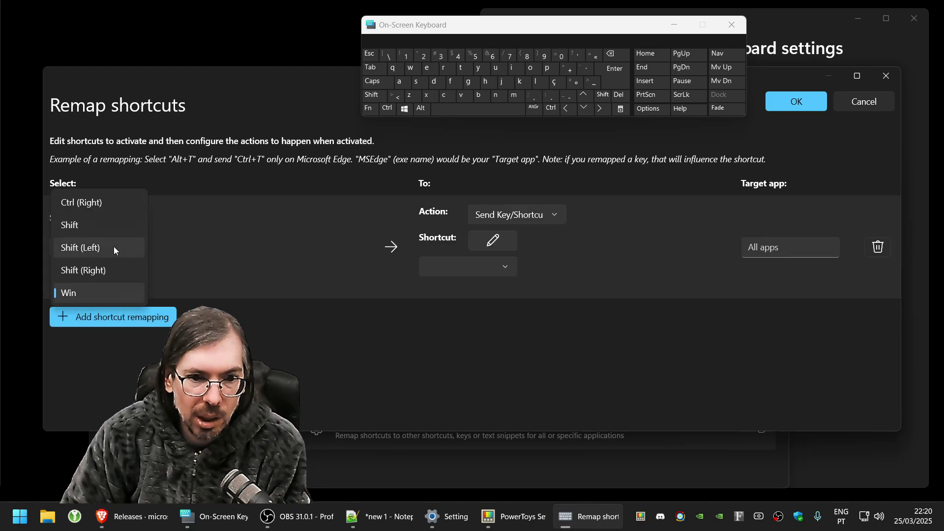
pyautogui.click(83, 294)
pyautogui.click(215, 247)
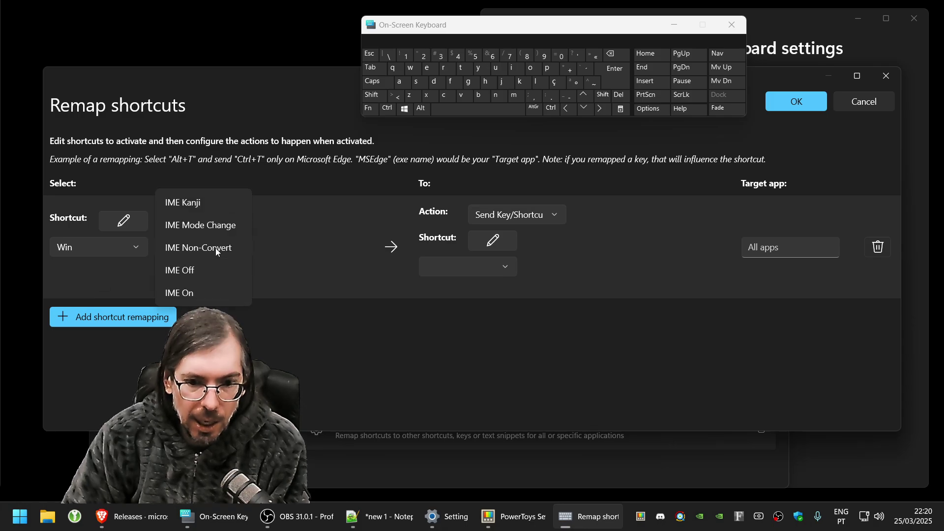
pyautogui.scroll(-10, 215, 247)
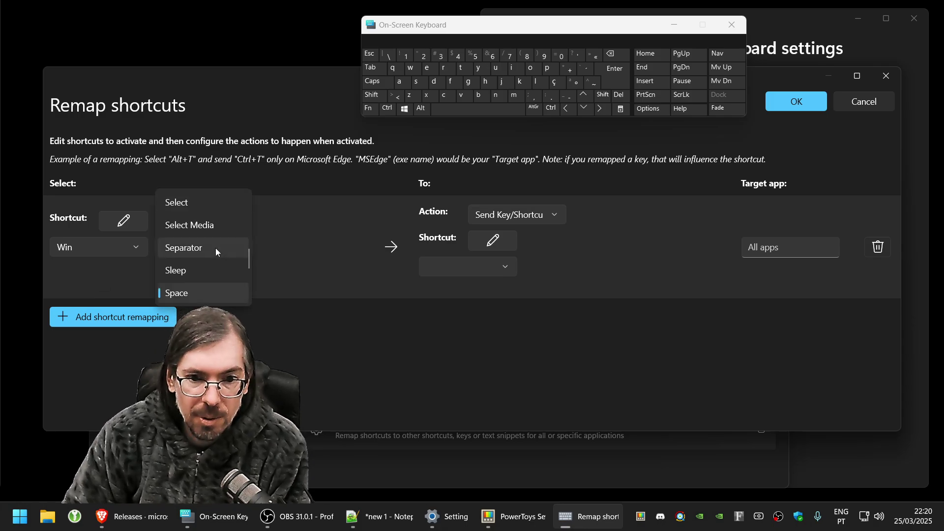
pyautogui.click(189, 298)
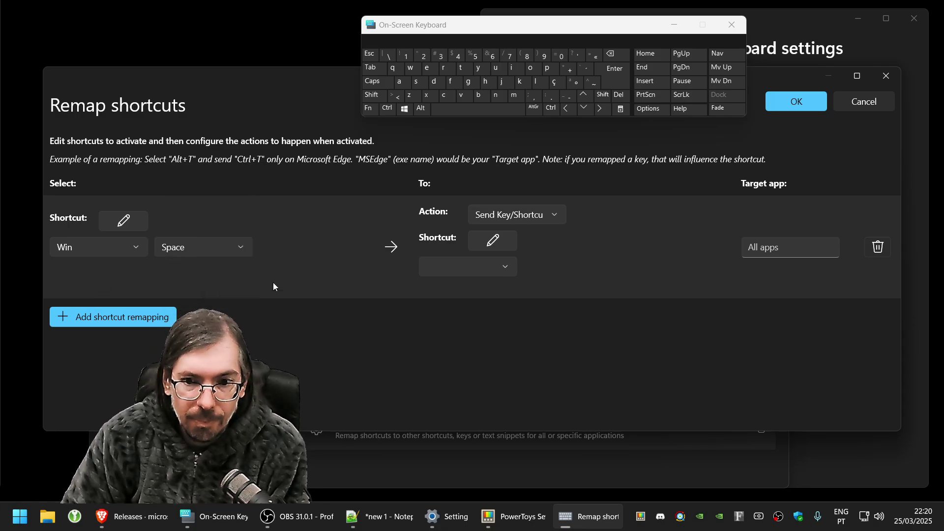
pyautogui.click(490, 266)
pyautogui.scroll(10, 480, 262)
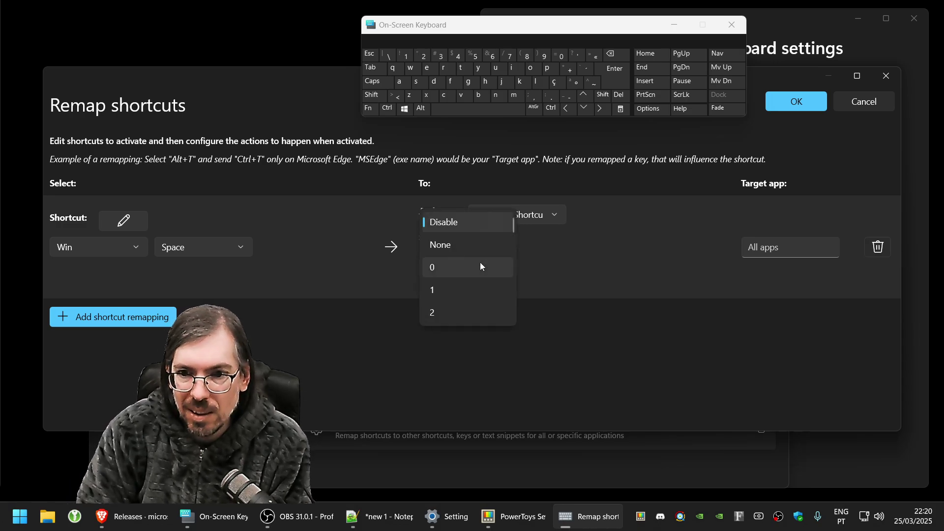
pyautogui.click(456, 222)
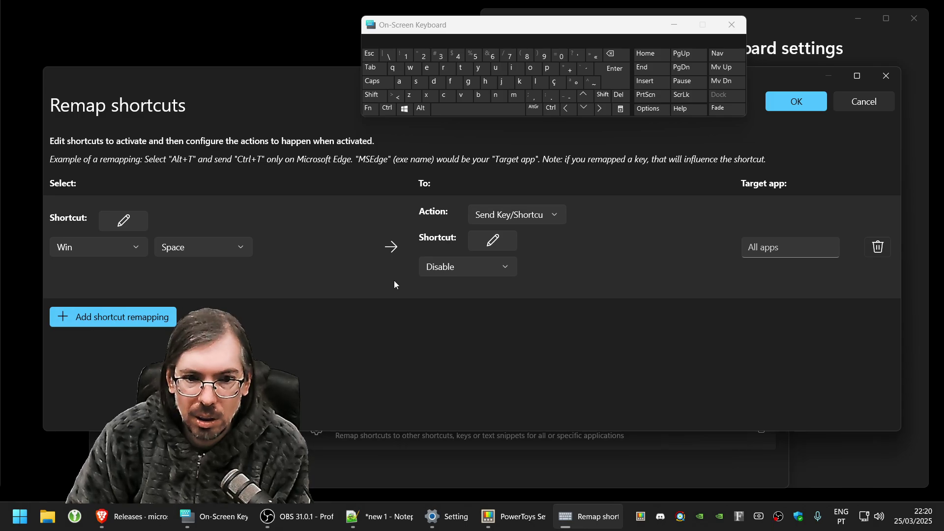
pyautogui.click(800, 104)
pyautogui.scroll(-2, 520, 419)
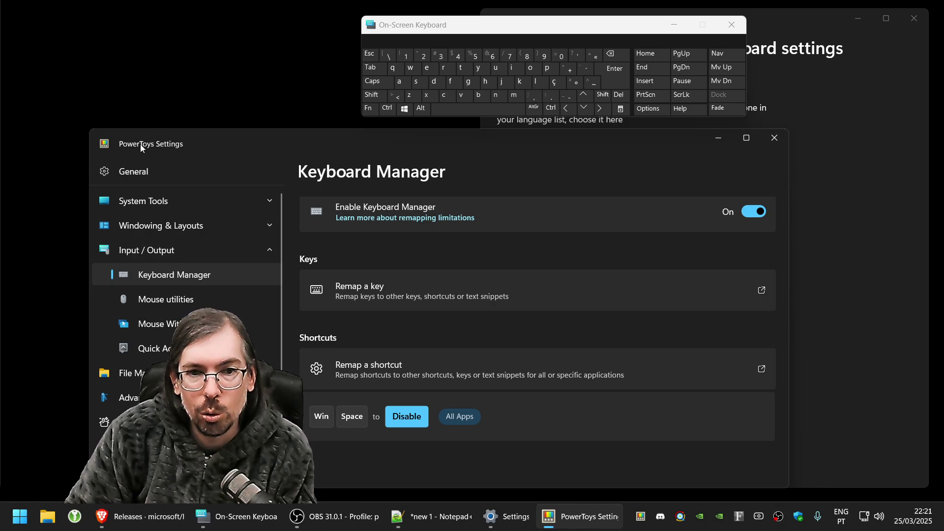
pyautogui.moveTo(190, 147)
pyautogui.mouseDown()
pyautogui.moveTo(220, 143)
pyautogui.moveTo(202, 144)
pyautogui.mouseUp()
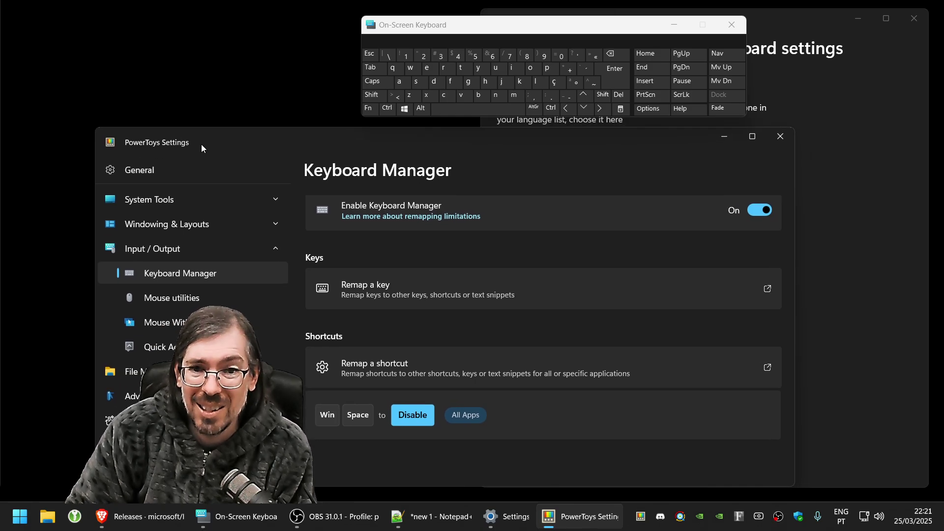